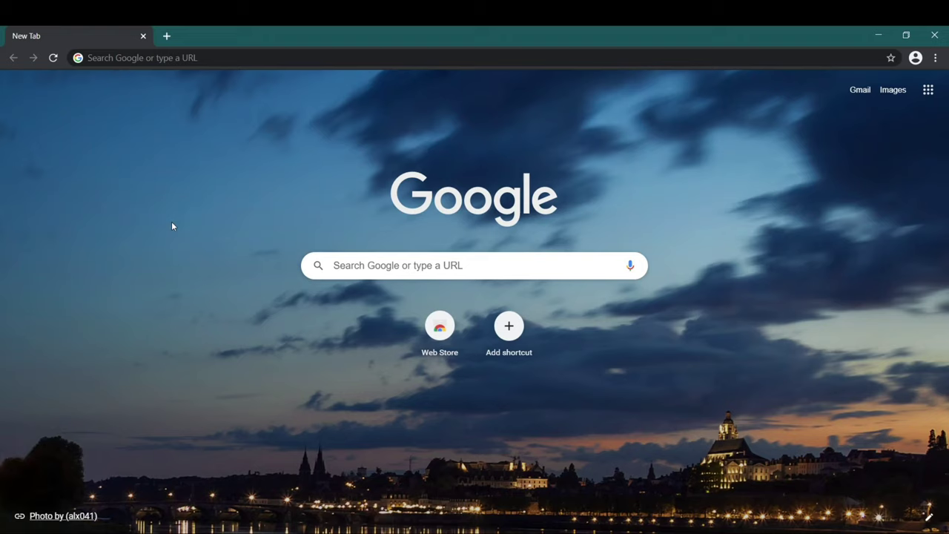
# Step: Run a Google search for 'figma' from Chrome's new tab page
pyautogui.click(356, 258)
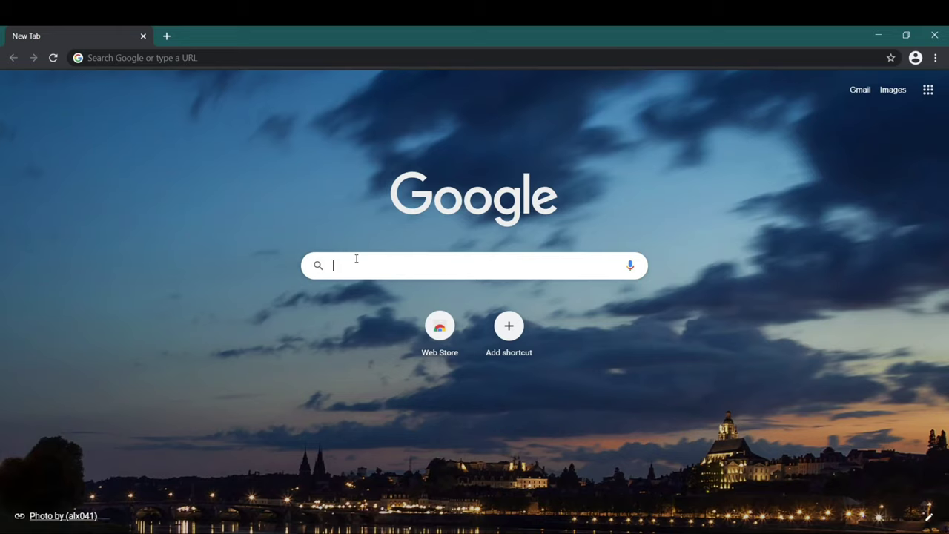
pyautogui.write('figma')
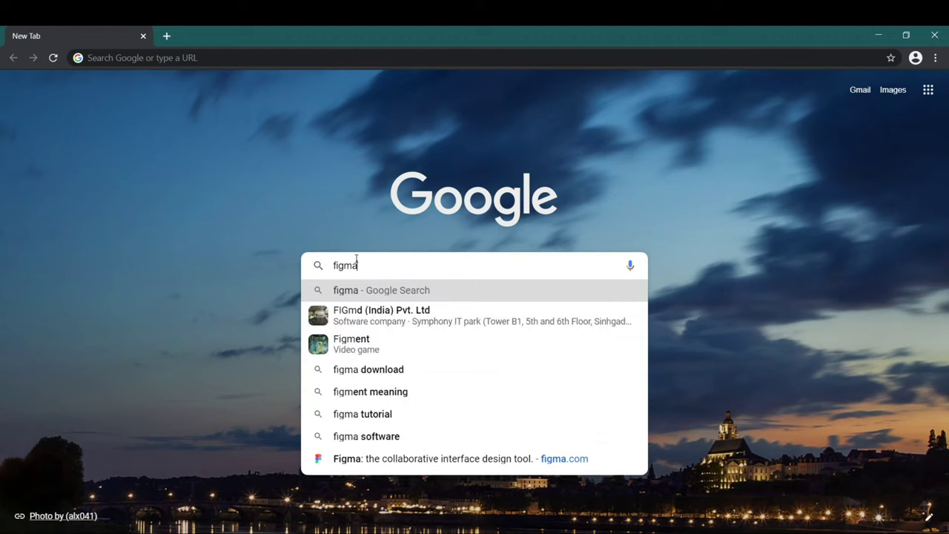
pyautogui.press('Return')
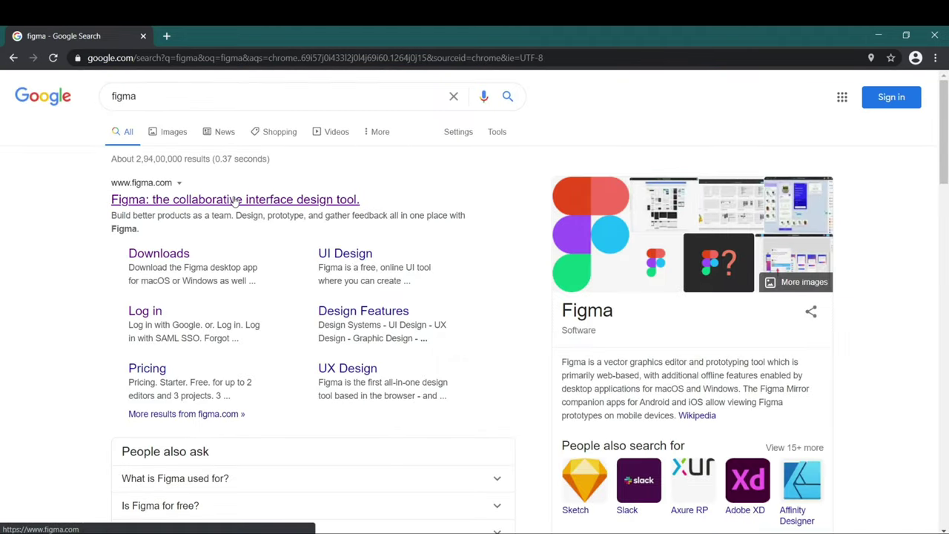
# Step: Open the figma.com result and scroll down through Figma's homepage
pyautogui.click(232, 199)
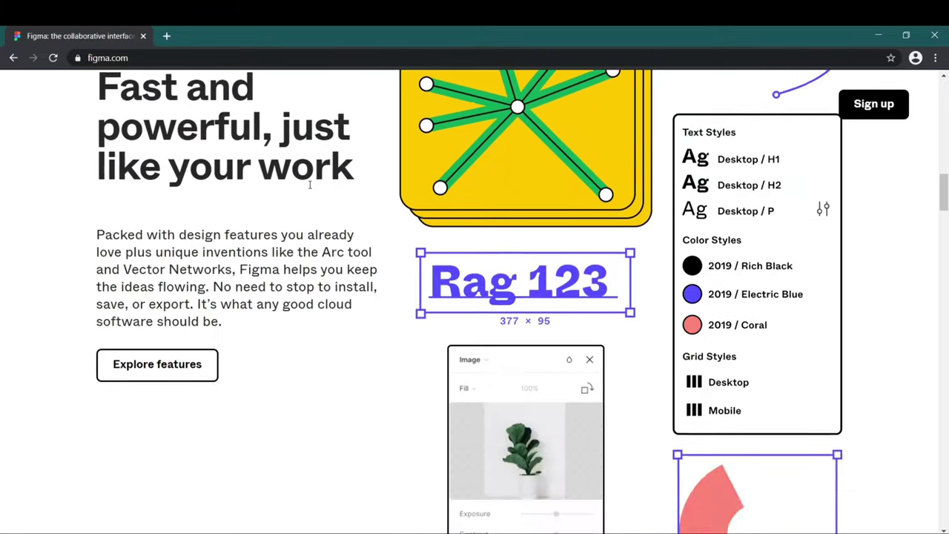
pyautogui.scroll(6, 310, 185)
pyautogui.scroll(2, 425, 195)
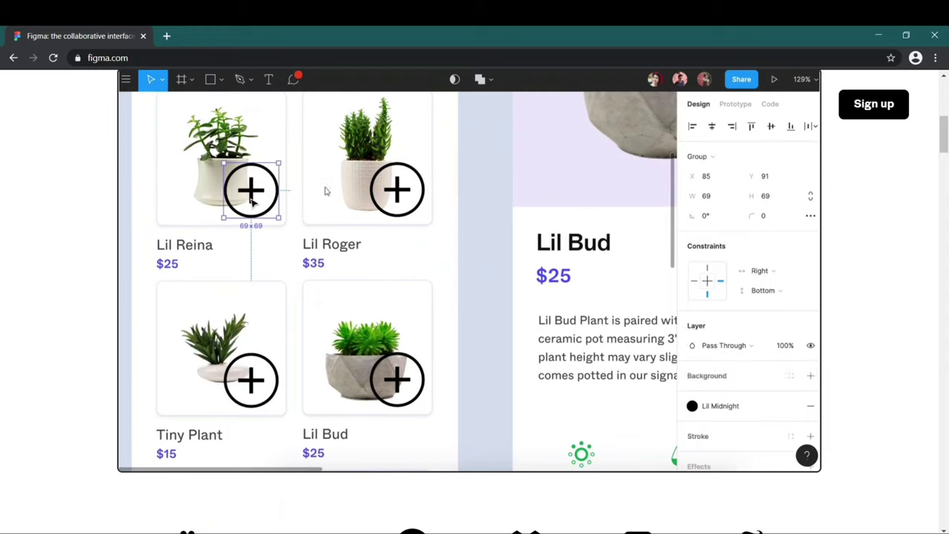
pyautogui.scroll(-4, 363, 303)
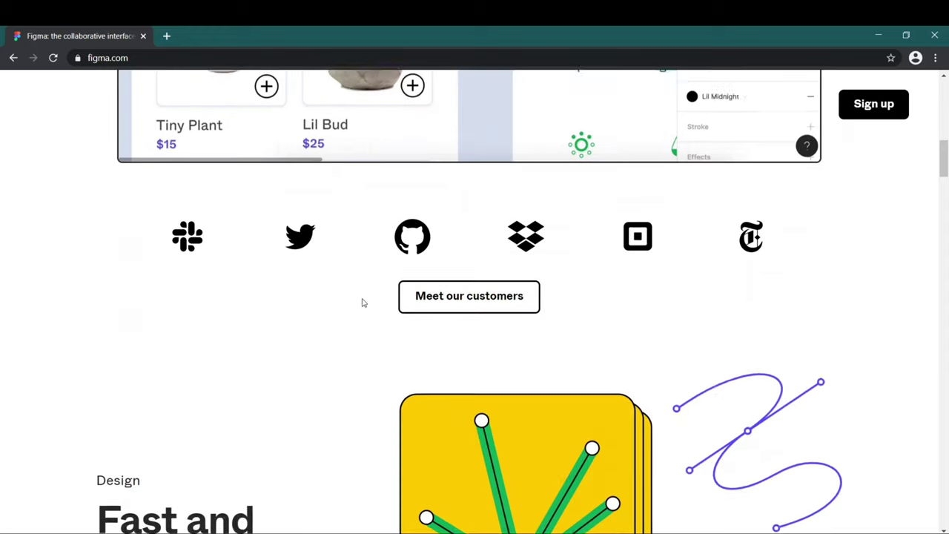
pyautogui.scroll(-3, 362, 300)
pyautogui.scroll(-4, 356, 296)
pyautogui.scroll(-4, 351, 296)
pyautogui.scroll(-3, 346, 299)
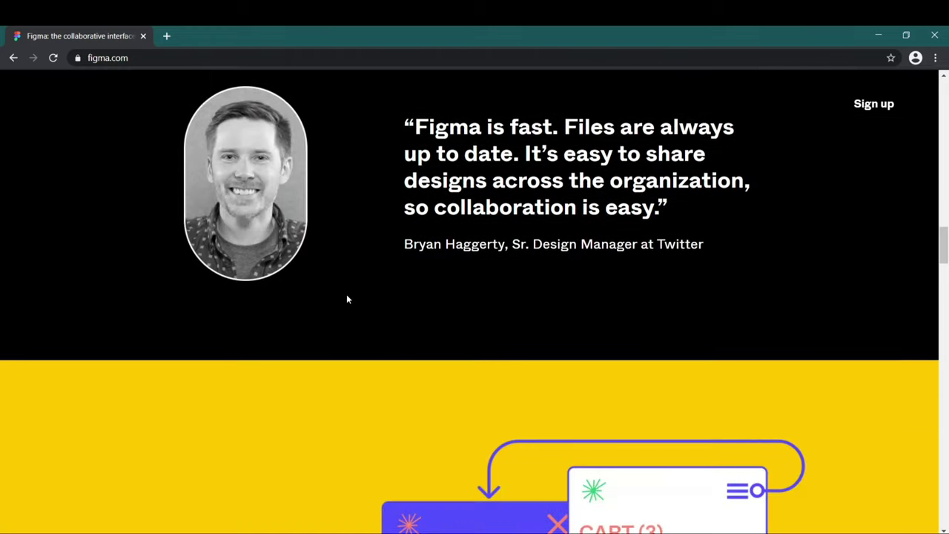
pyautogui.scroll(-4, 347, 296)
pyautogui.scroll(-1, 349, 296)
pyautogui.scroll(-2, 400, 293)
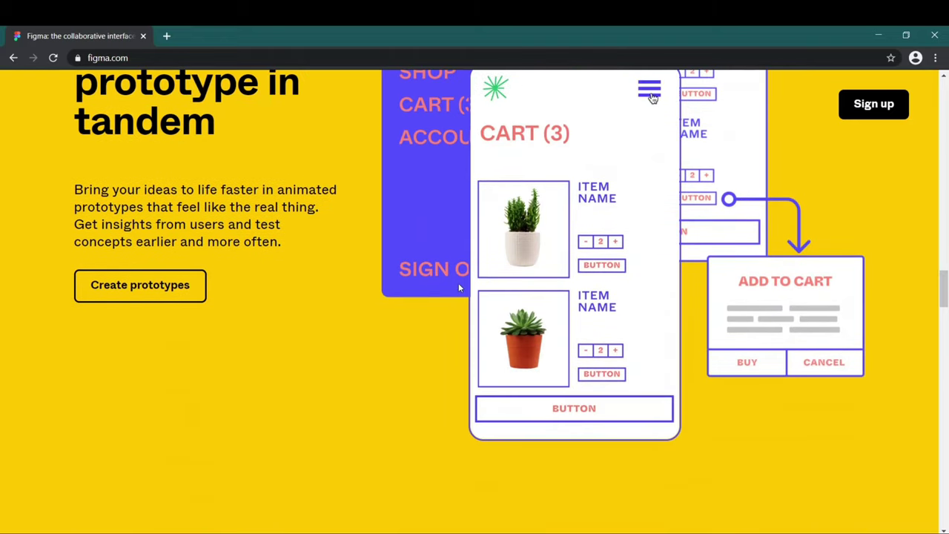
pyautogui.scroll(2, 458, 288)
pyautogui.scroll(-6, 319, 271)
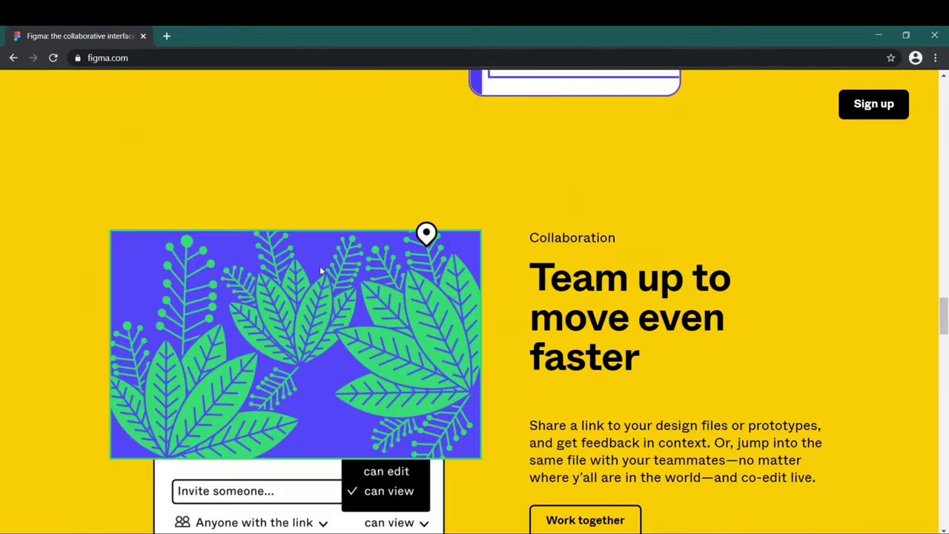
pyautogui.scroll(-5, 320, 271)
pyautogui.scroll(-1, 321, 271)
pyautogui.scroll(-5, 320, 271)
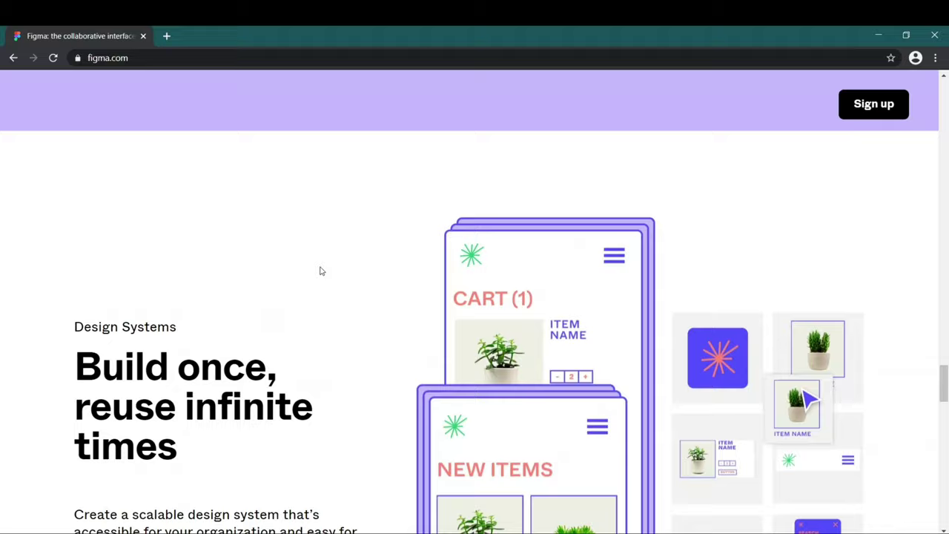
pyautogui.scroll(-2, 320, 270)
pyautogui.scroll(-1, 321, 271)
pyautogui.scroll(-1, 320, 271)
pyautogui.scroll(-2, 321, 271)
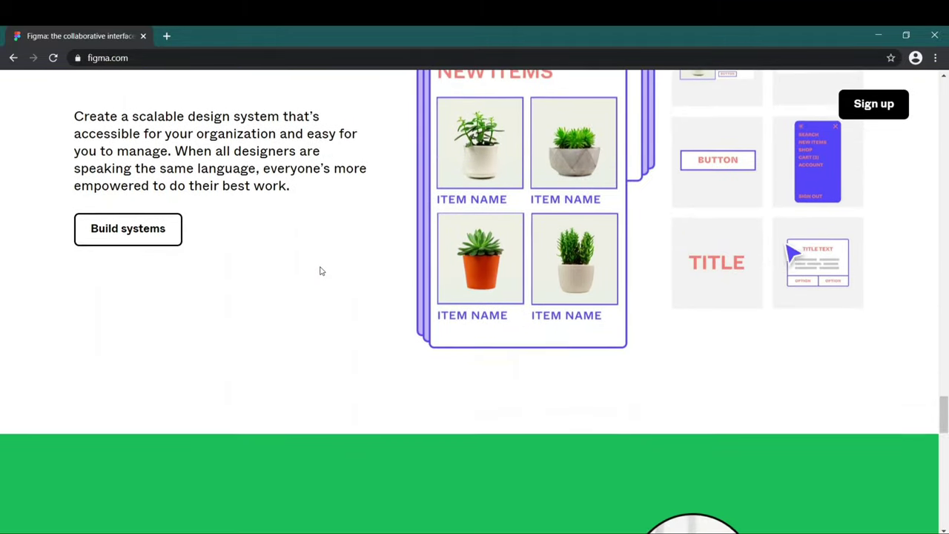
pyautogui.scroll(-3, 320, 270)
pyautogui.scroll(-5, 320, 271)
pyautogui.scroll(-4, 321, 271)
pyautogui.scroll(-1, 320, 270)
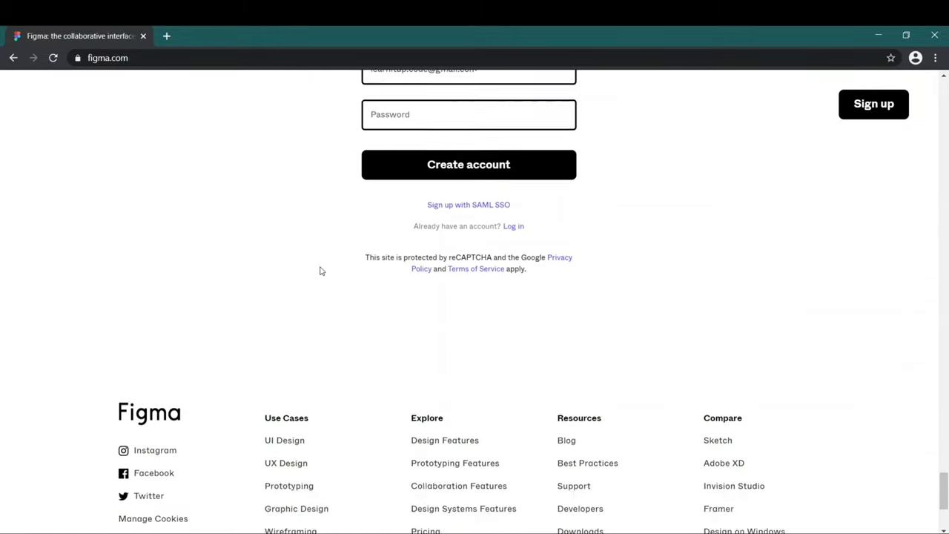
pyautogui.scroll(-3, 320, 271)
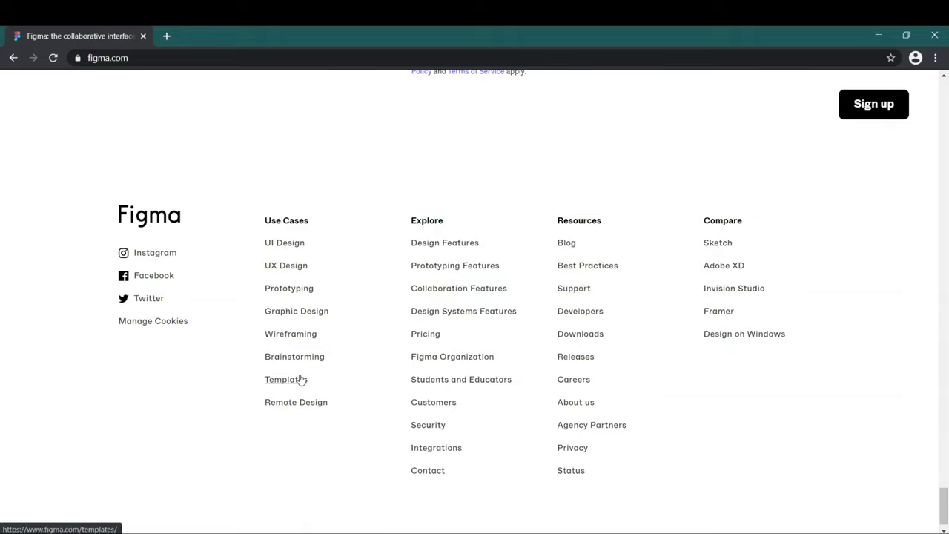
# Step: Scroll back up to the top of the Figma homepage
pyautogui.scroll(4, 292, 237)
pyautogui.scroll(5, 292, 237)
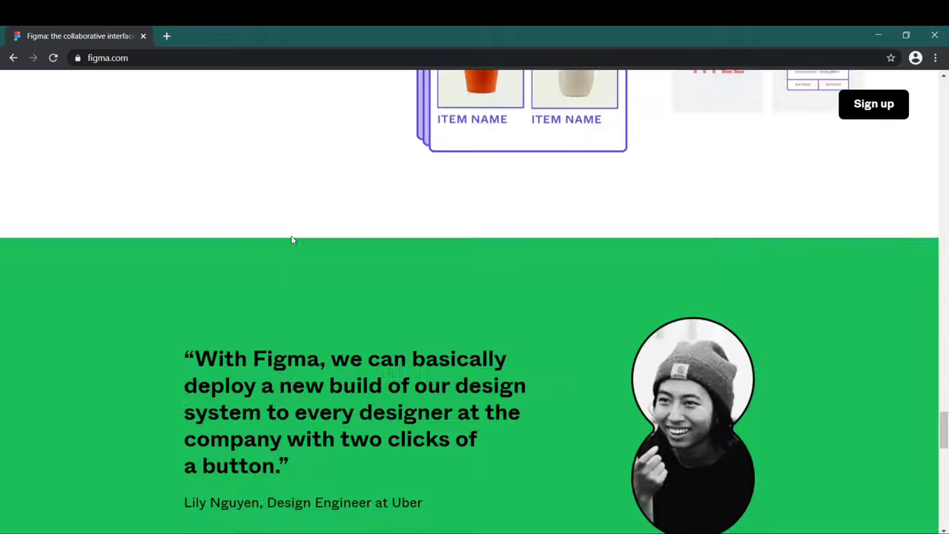
pyautogui.scroll(5, 292, 237)
pyautogui.scroll(5, 292, 236)
pyautogui.scroll(5, 292, 236)
pyautogui.scroll(5, 292, 237)
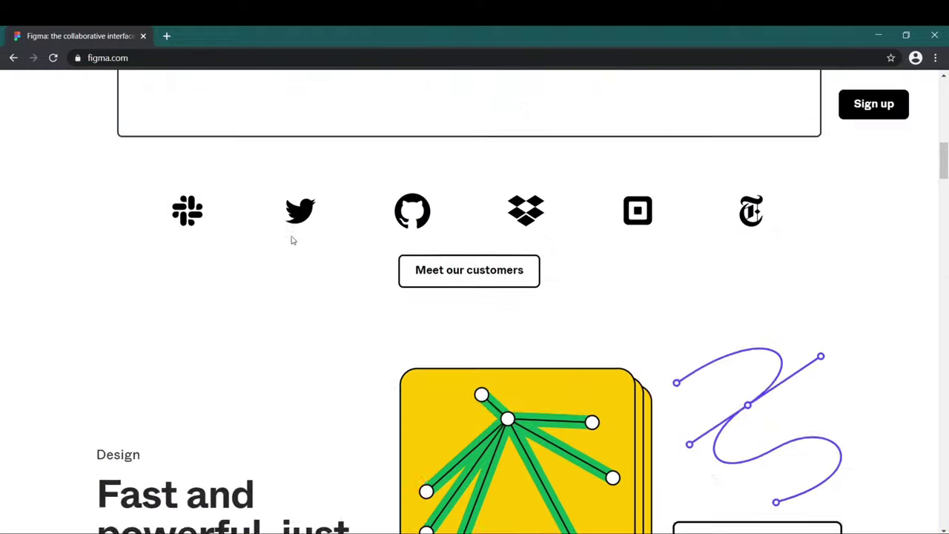
pyautogui.scroll(5, 292, 239)
pyautogui.scroll(3, 304, 193)
pyautogui.moveTo(442, 132)
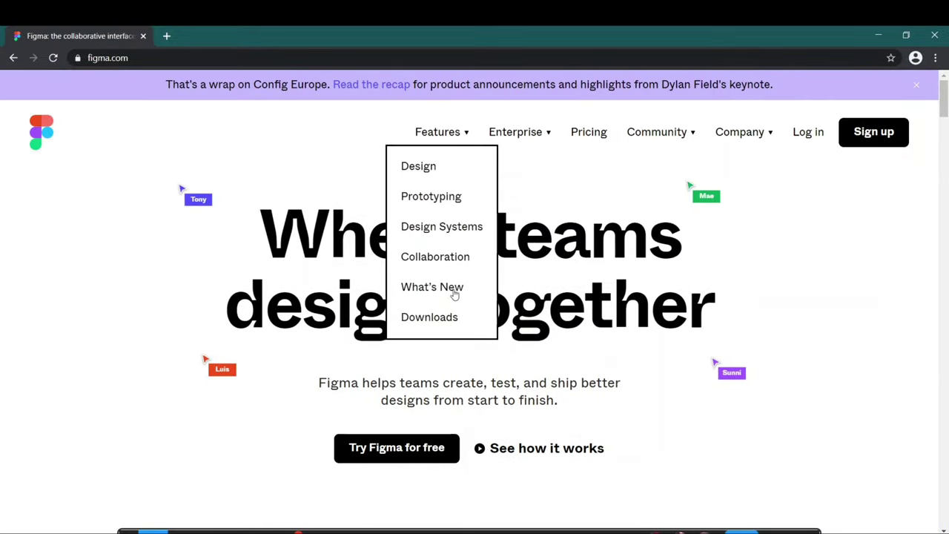
# Step: Download the Figma Windows desktop app and reveal FigmaSetup in the Downloads folder
pyautogui.click(452, 321)
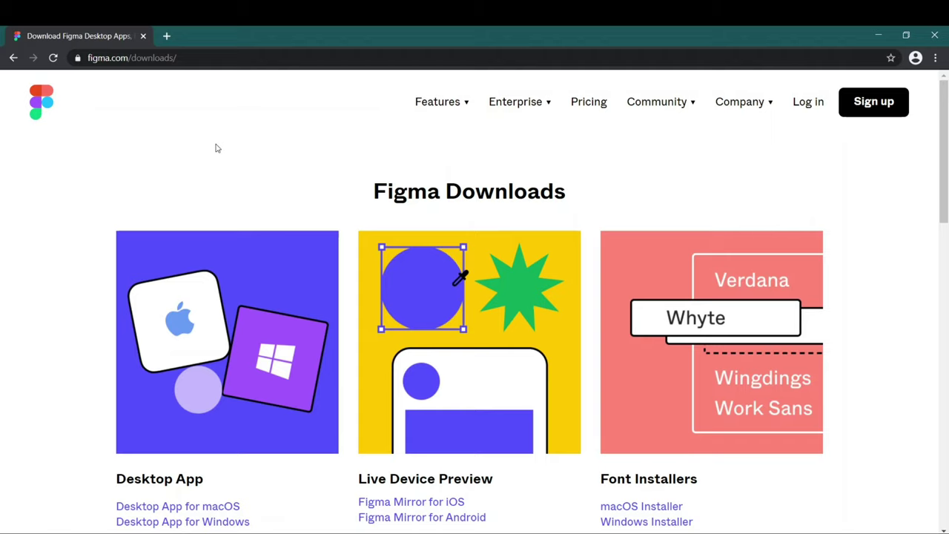
pyautogui.scroll(-1, 216, 148)
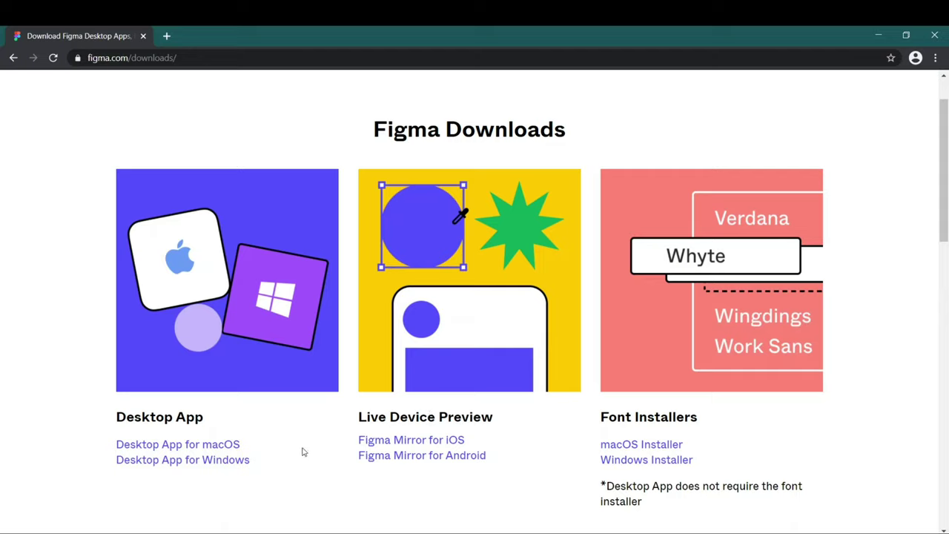
pyautogui.click(233, 463)
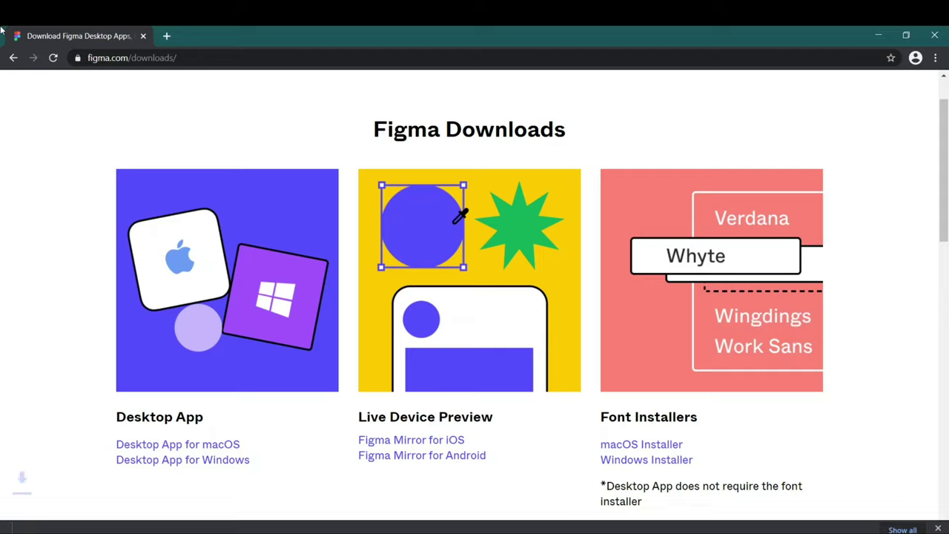
pyautogui.click(136, 515)
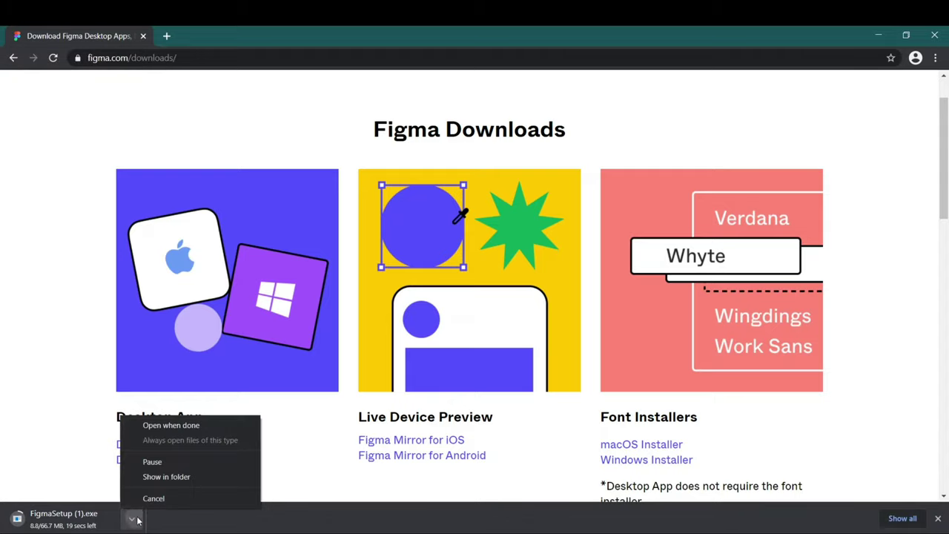
pyautogui.click(145, 499)
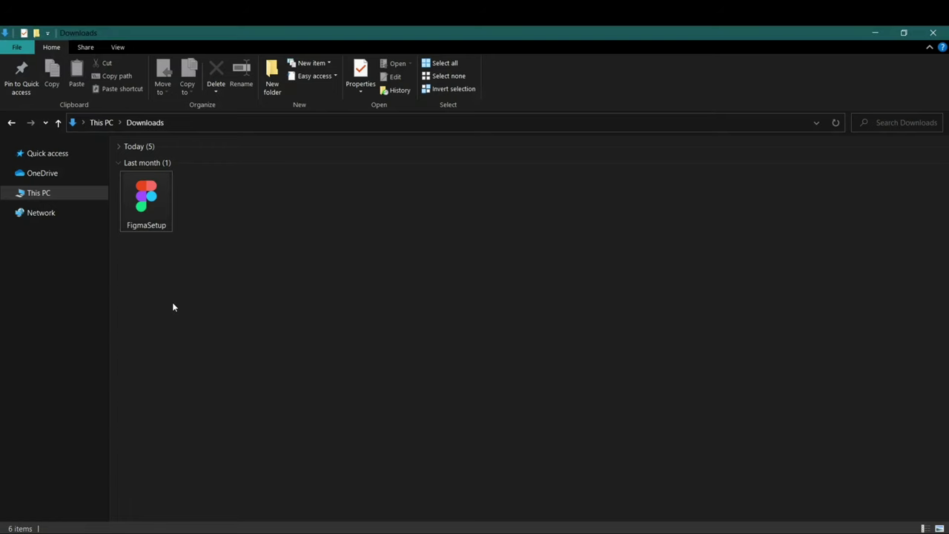
# Step: Select and run the FigmaSetup installer from the Downloads folder
pyautogui.click(127, 211)
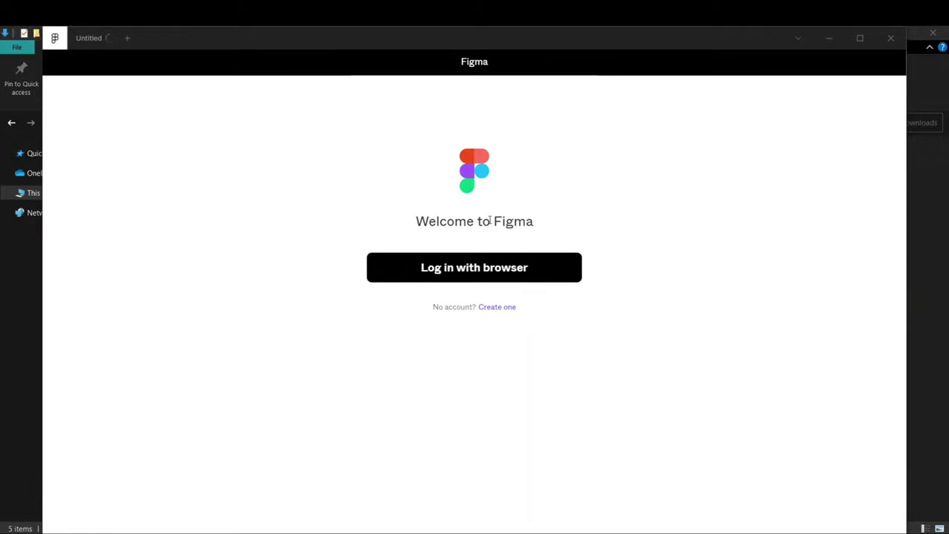
# Step: Choose 'Create one' on the Welcome to Figma screen to sign up for an account
pyautogui.click(493, 309)
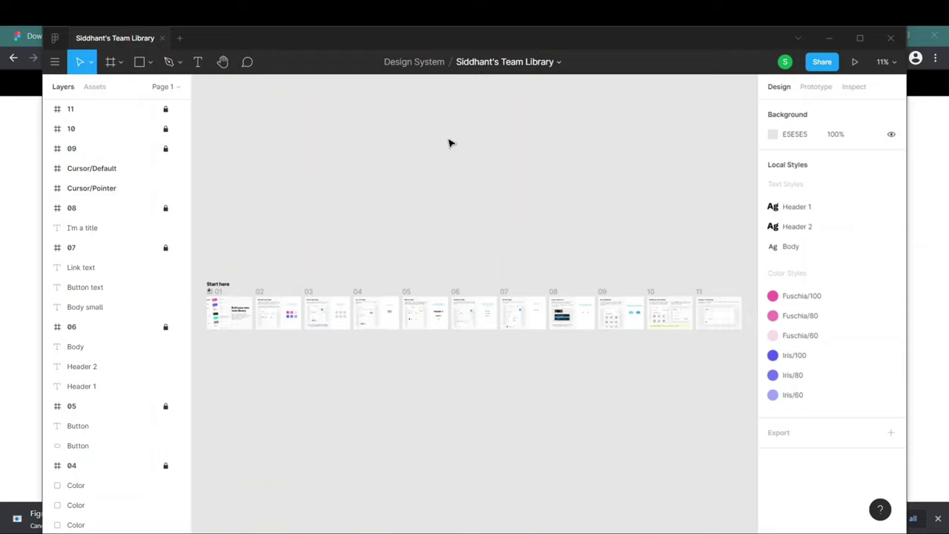
# Step: Open and dismiss the main menu, then close the team library file's tab
pyautogui.click(54, 62)
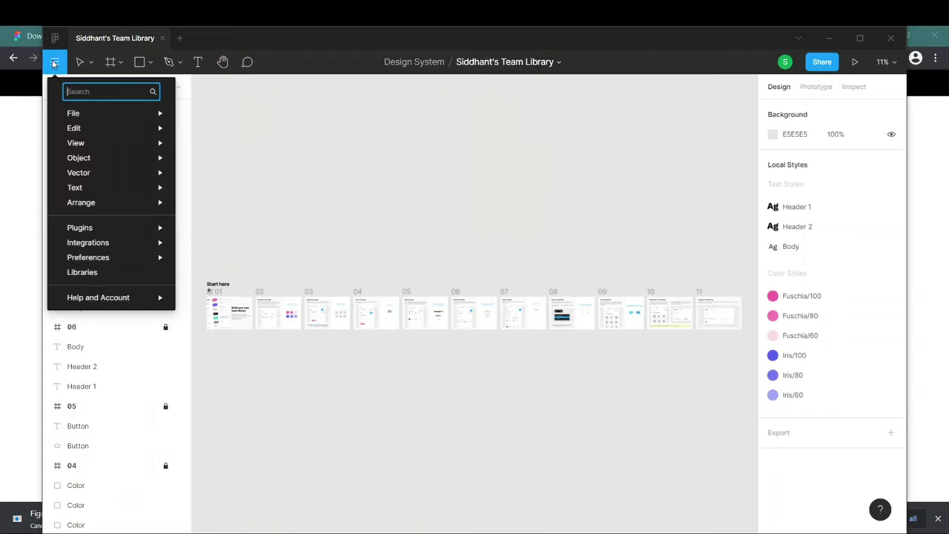
pyautogui.click(81, 36)
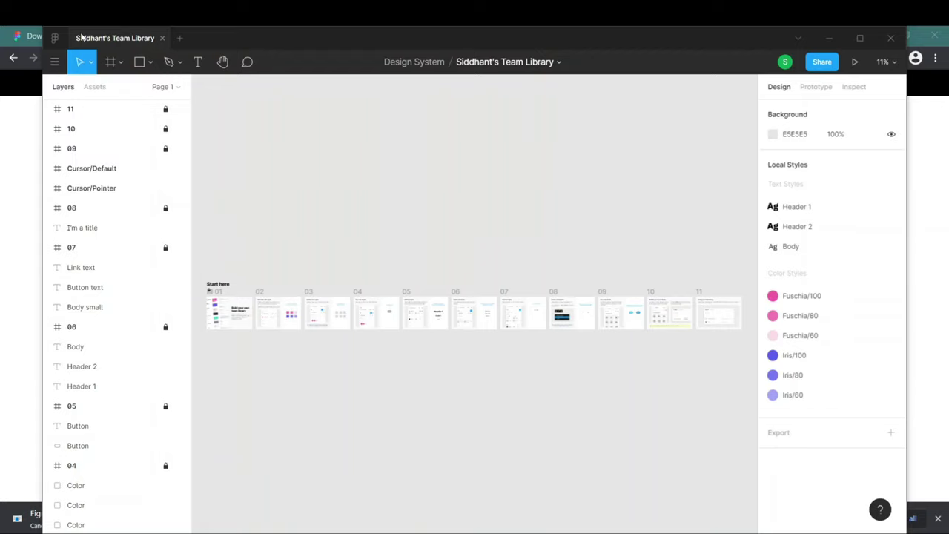
pyautogui.click(164, 38)
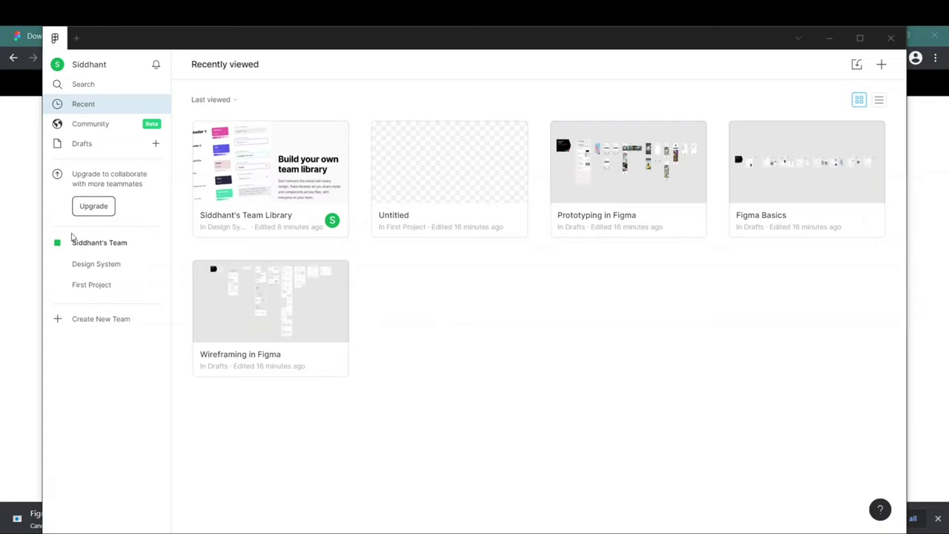
# Step: Open Community from the sidebar and scroll through the Trending and Noteworthy files
pyautogui.click(89, 123)
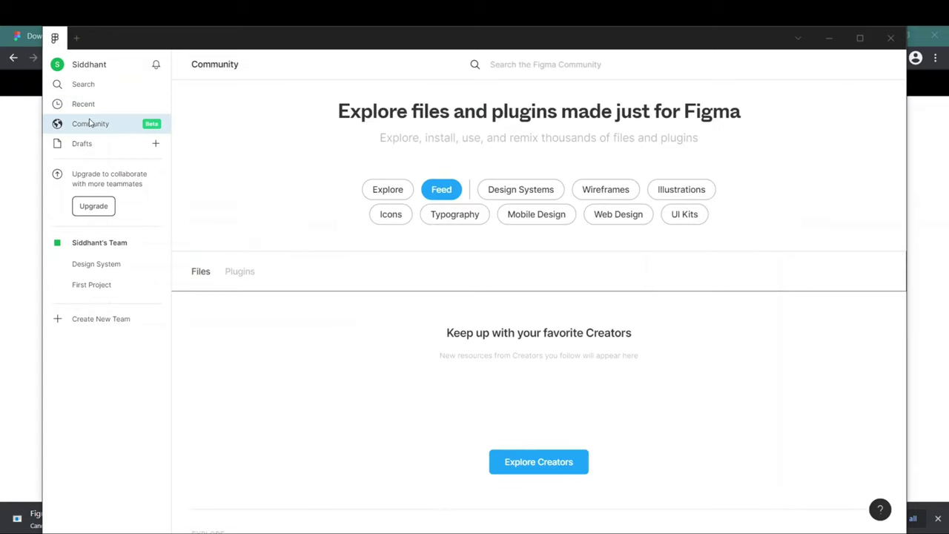
pyautogui.scroll(-3, 395, 263)
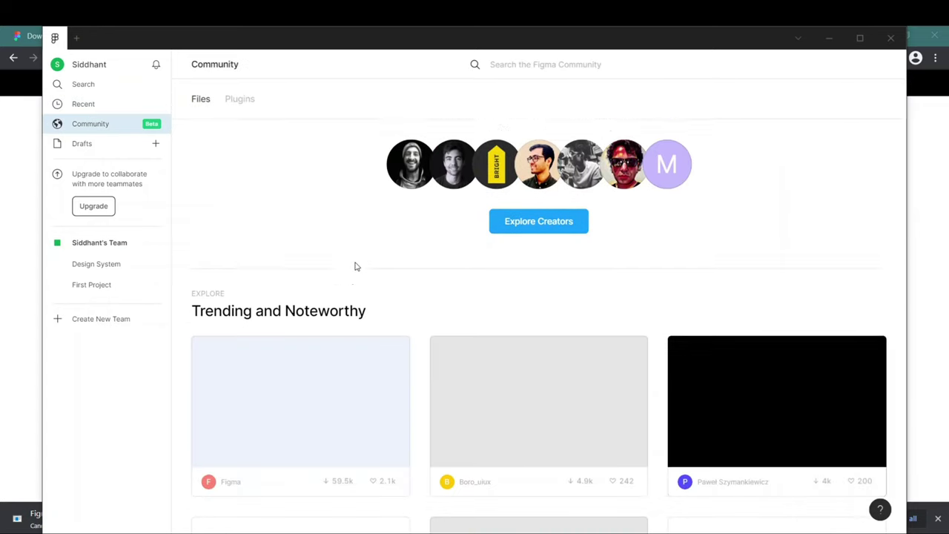
pyautogui.scroll(-3, 356, 265)
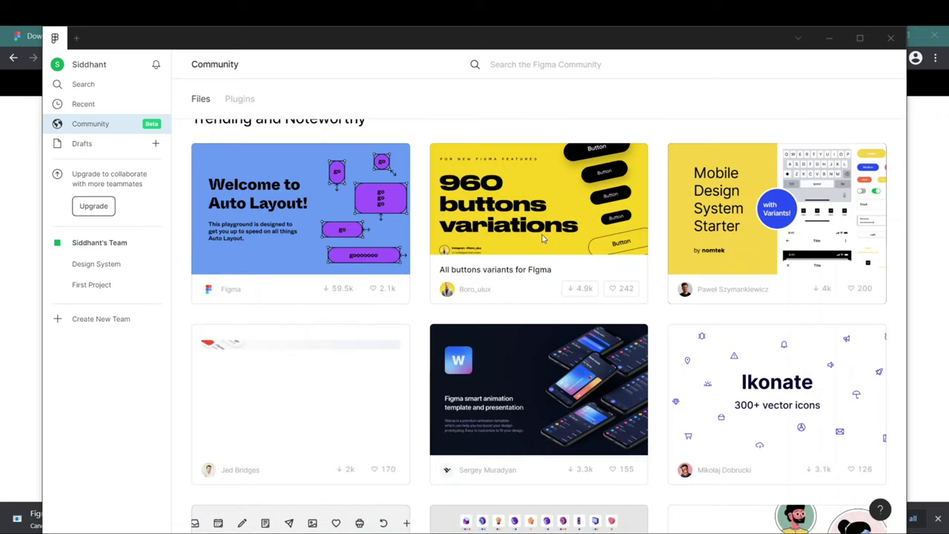
pyautogui.scroll(-3, 587, 284)
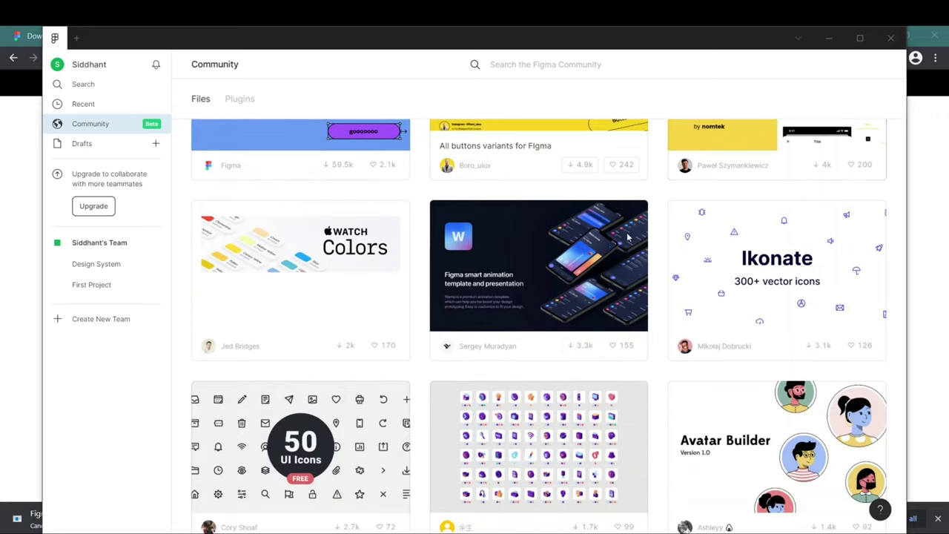
pyautogui.scroll(-2, 587, 284)
pyautogui.scroll(-3, 667, 319)
pyautogui.scroll(-1, 685, 329)
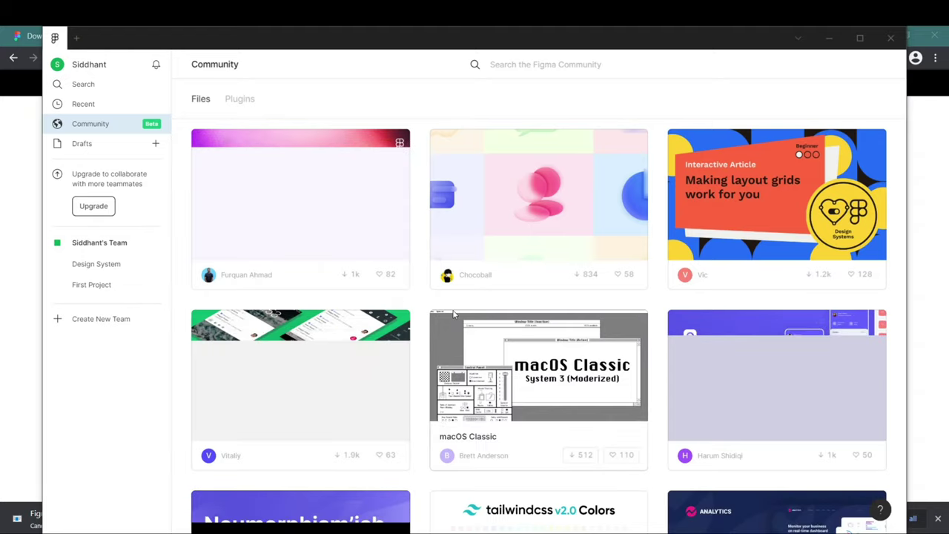
pyautogui.scroll(-3, 445, 308)
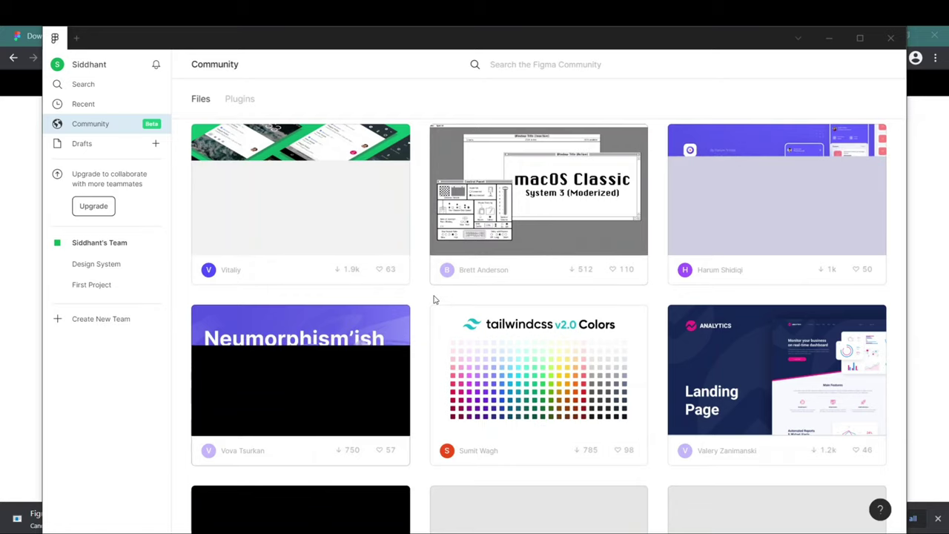
pyautogui.scroll(-2, 435, 299)
pyautogui.scroll(-1, 436, 300)
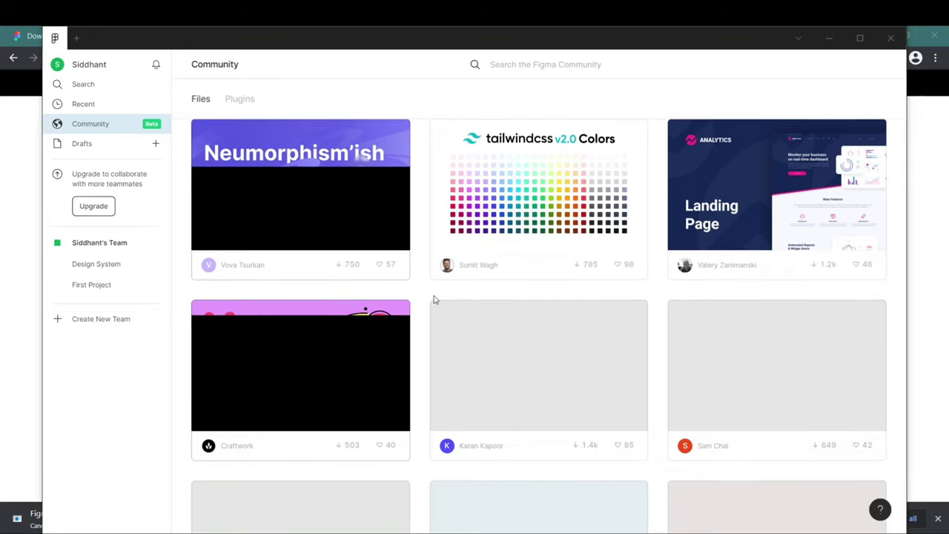
# Step: Scroll the Community feed back up to the top
pyautogui.scroll(1, 436, 300)
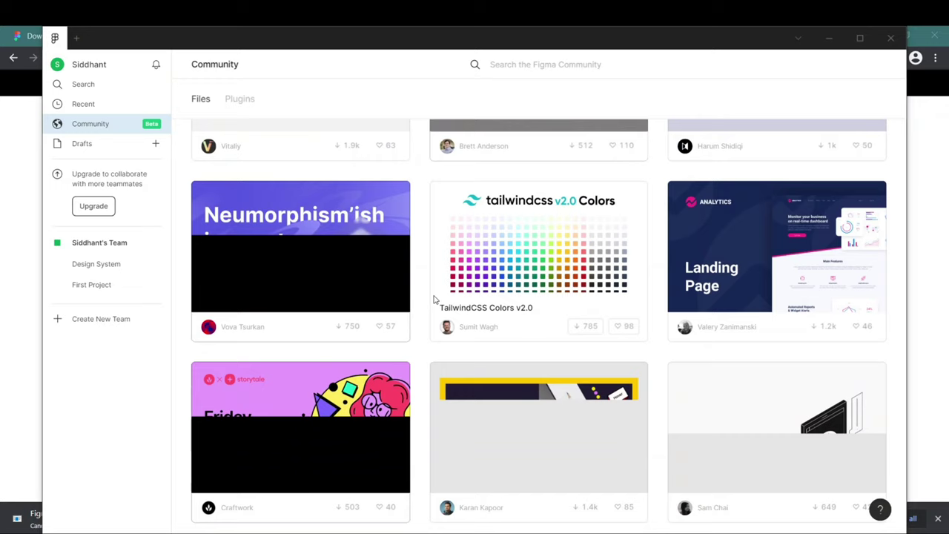
pyautogui.scroll(-1, 435, 300)
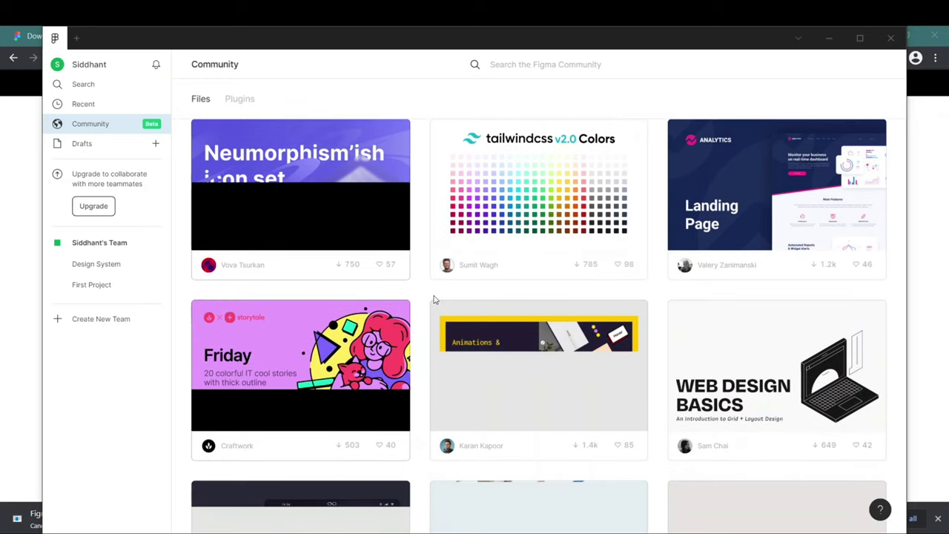
pyautogui.scroll(1, 435, 299)
pyautogui.scroll(4, 435, 300)
pyautogui.scroll(5, 435, 300)
pyautogui.scroll(4, 435, 300)
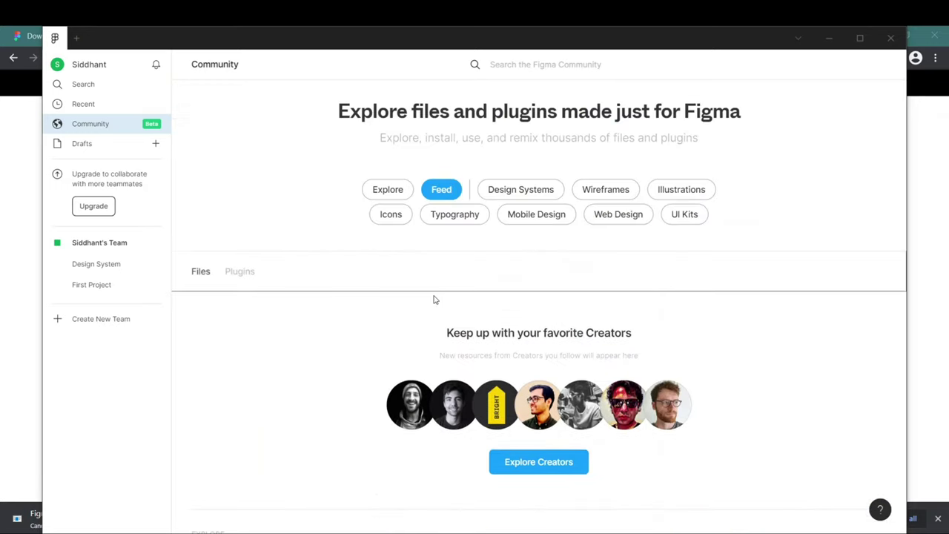